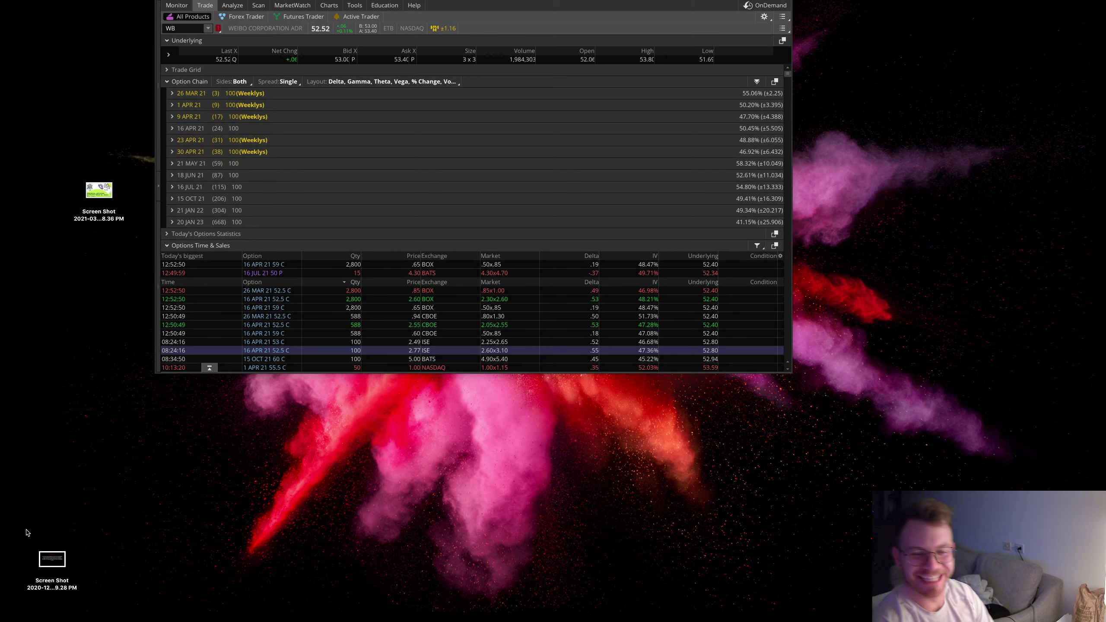
- Open the disclaimer screenshot from the desktop in Preview
{"action": "left_click", "coordinate": [42, 561]}
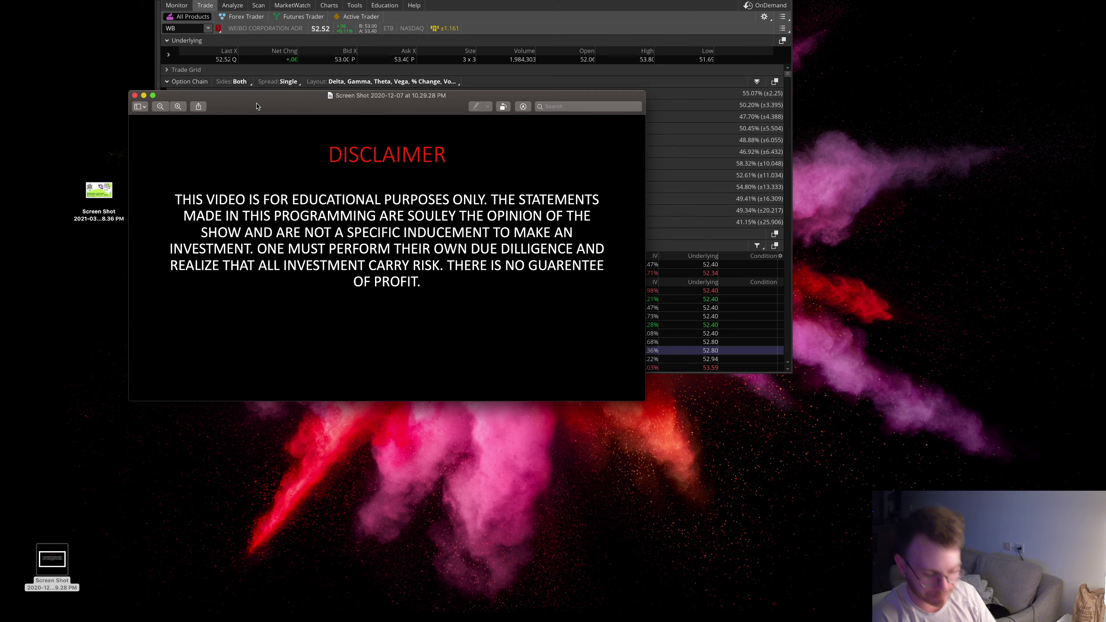
- Close the disclaimer, select the WB symbol box, and move the popped-out watchlist off screen
{"action": "left_click", "coordinate": [134, 95]}
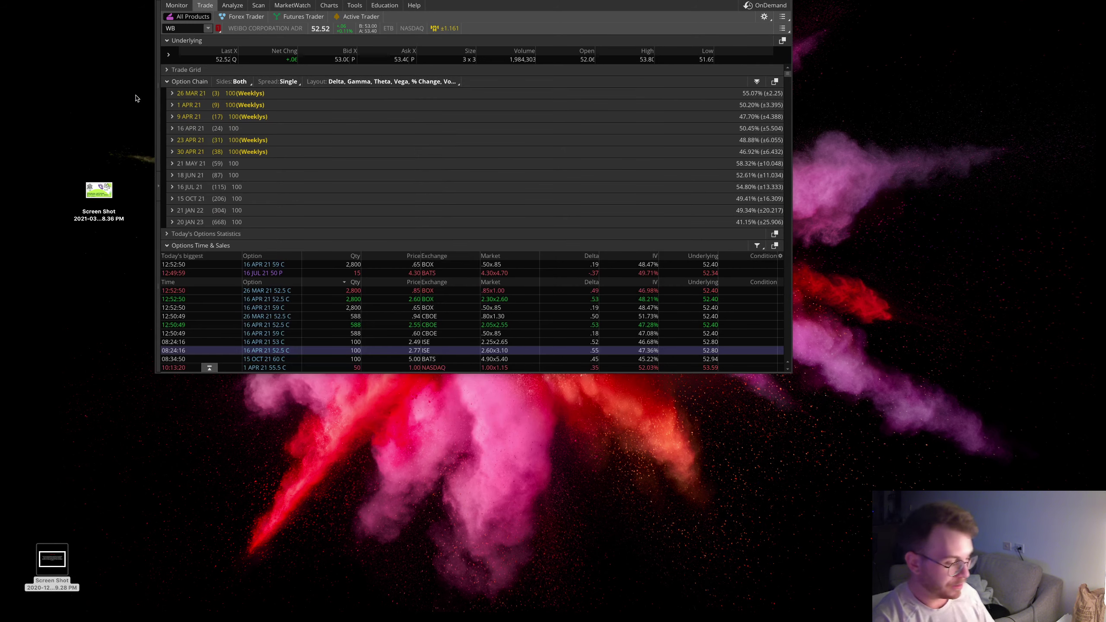
{"action": "left_click", "coordinate": [185, 29]}
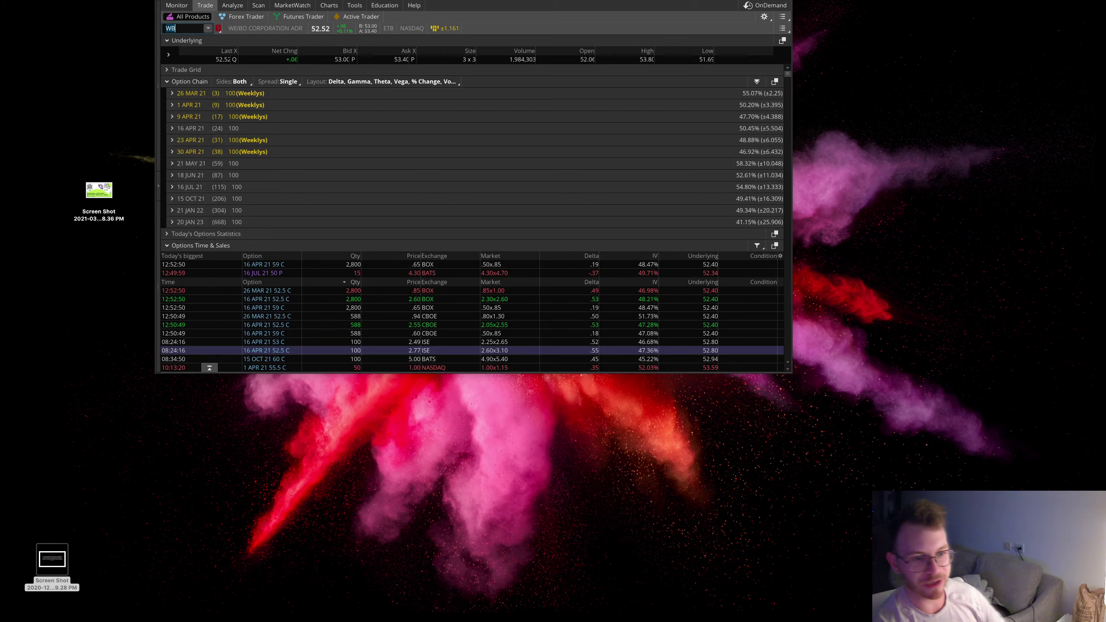
{"action": "key", "text": "super+grave"}
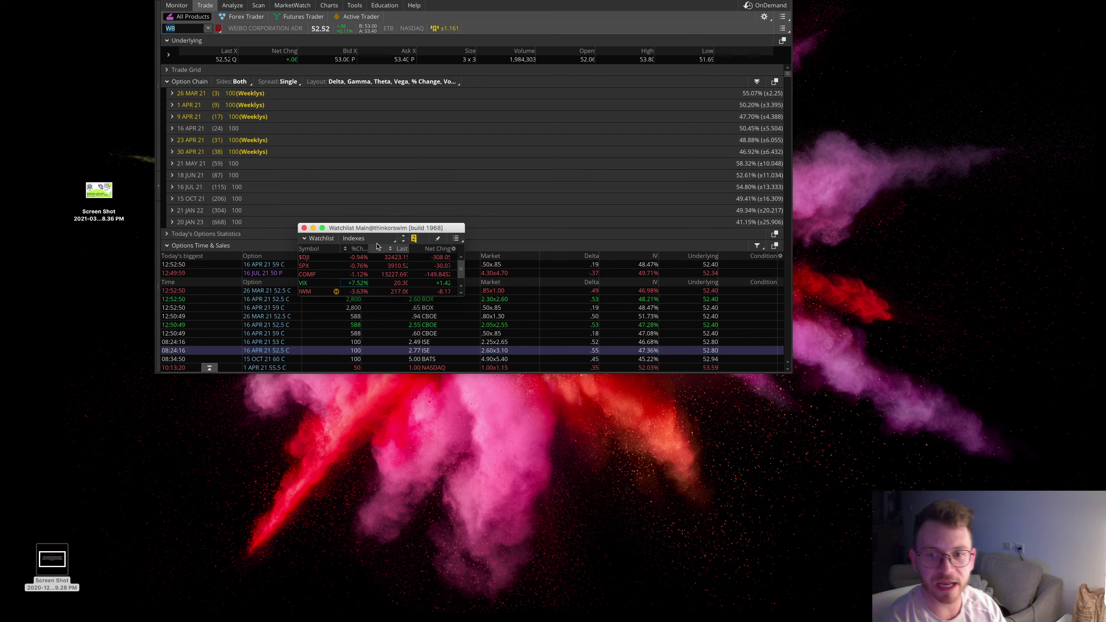
{"action": "left_click_drag", "start_coordinate": [382, 236], "coordinate": [1, 493]}
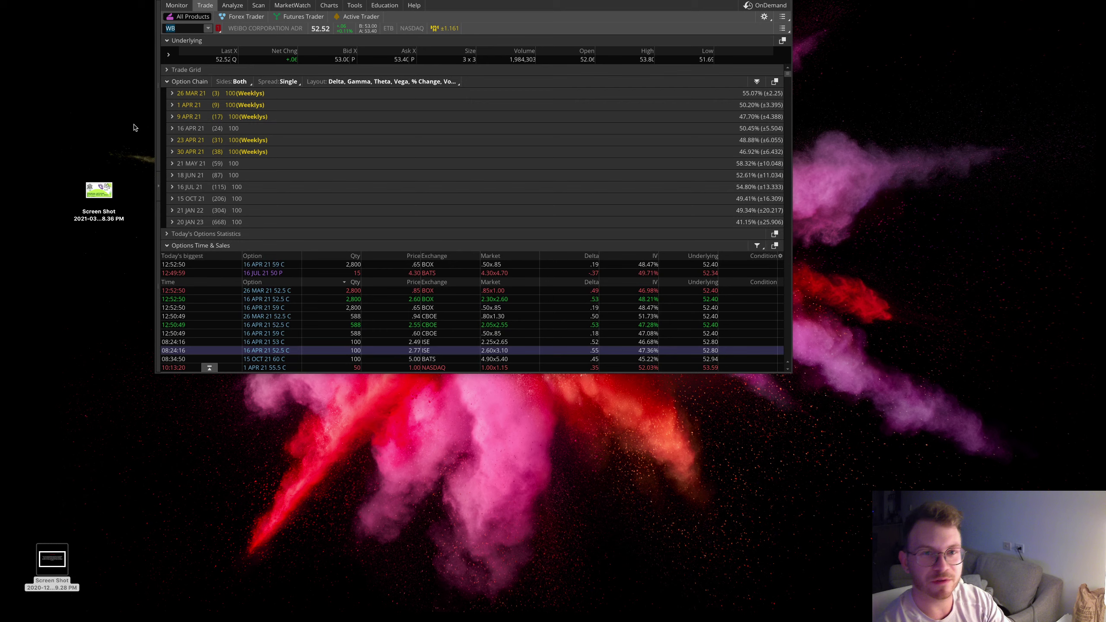
- Load MLCO (Melco Resorts) and its option chain in the symbol box
{"action": "type", "text": "MLC"}
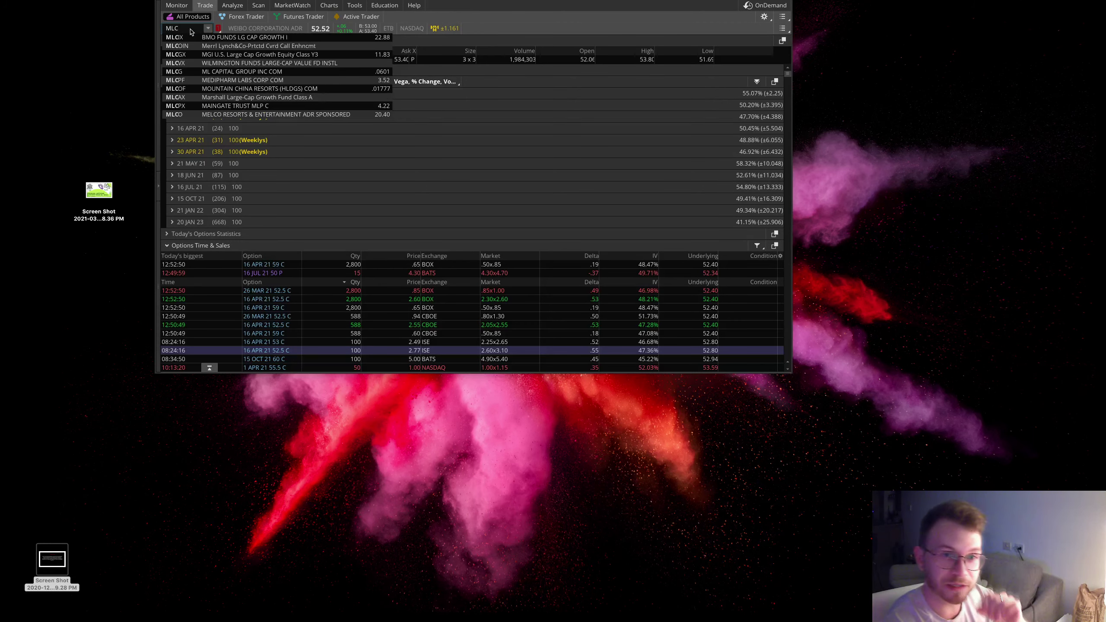
{"action": "type", "text": "O"}
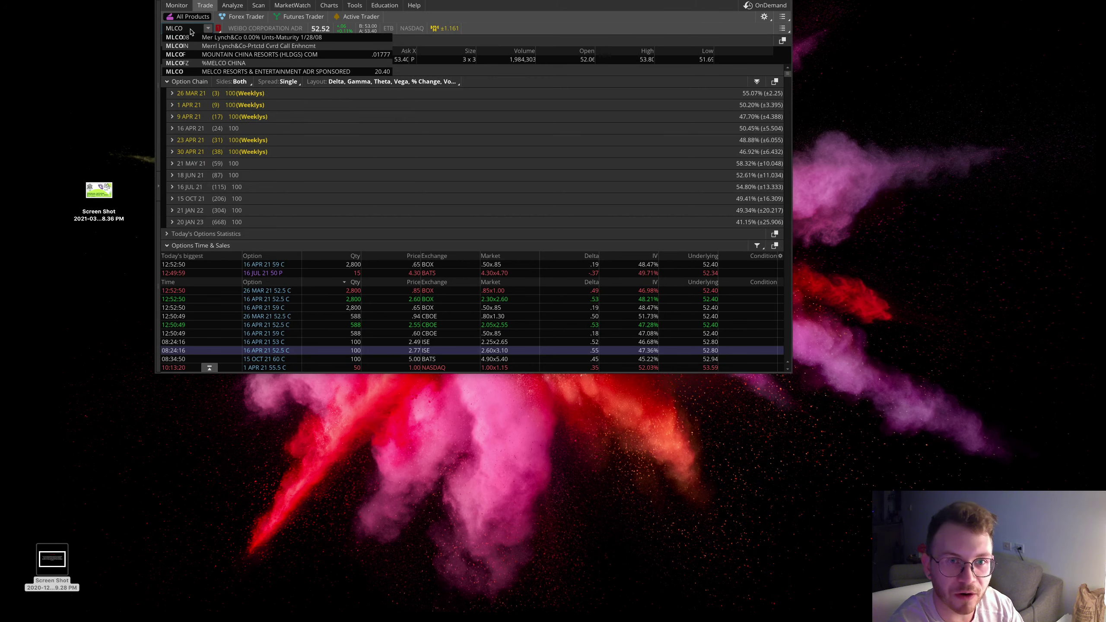
{"action": "key", "text": "Return"}
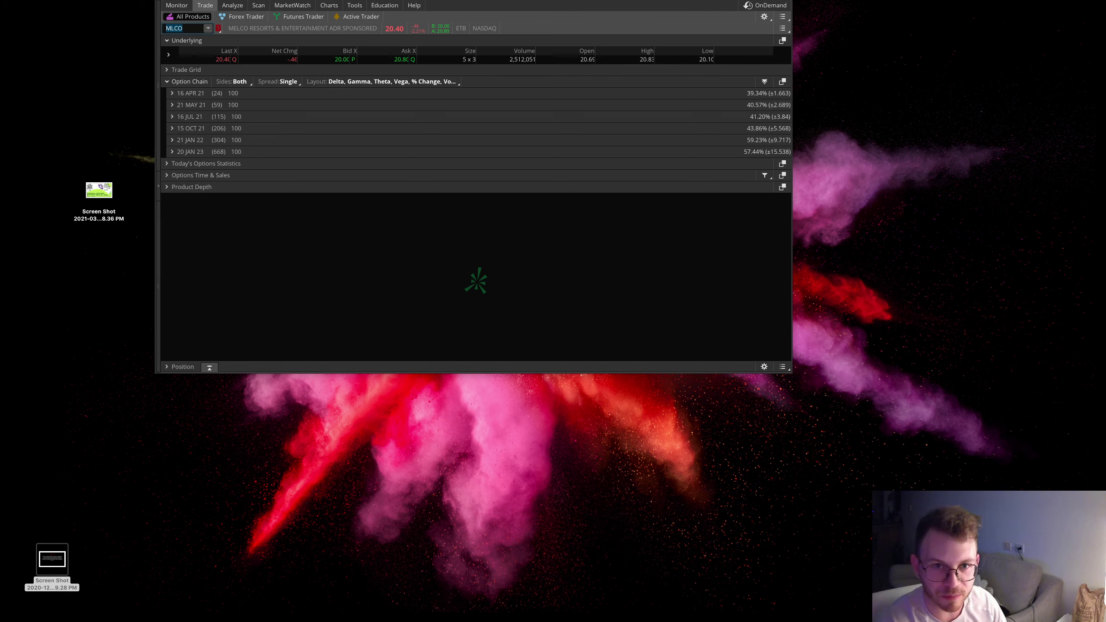
{"action": "left_click", "coordinate": [176, 129]}
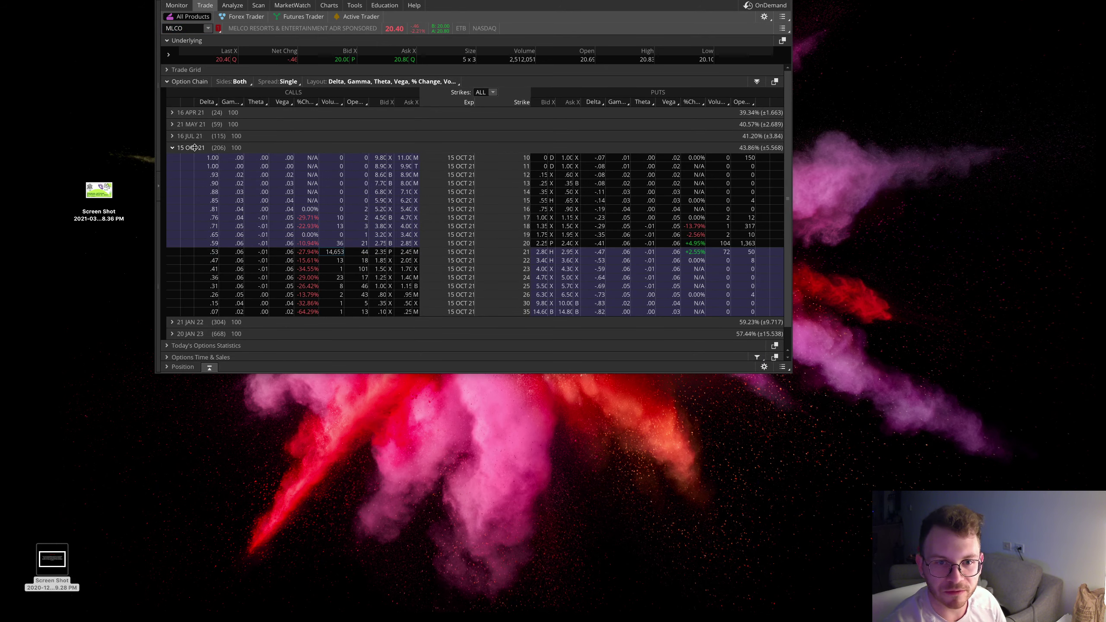
{"action": "left_click", "coordinate": [327, 254]}
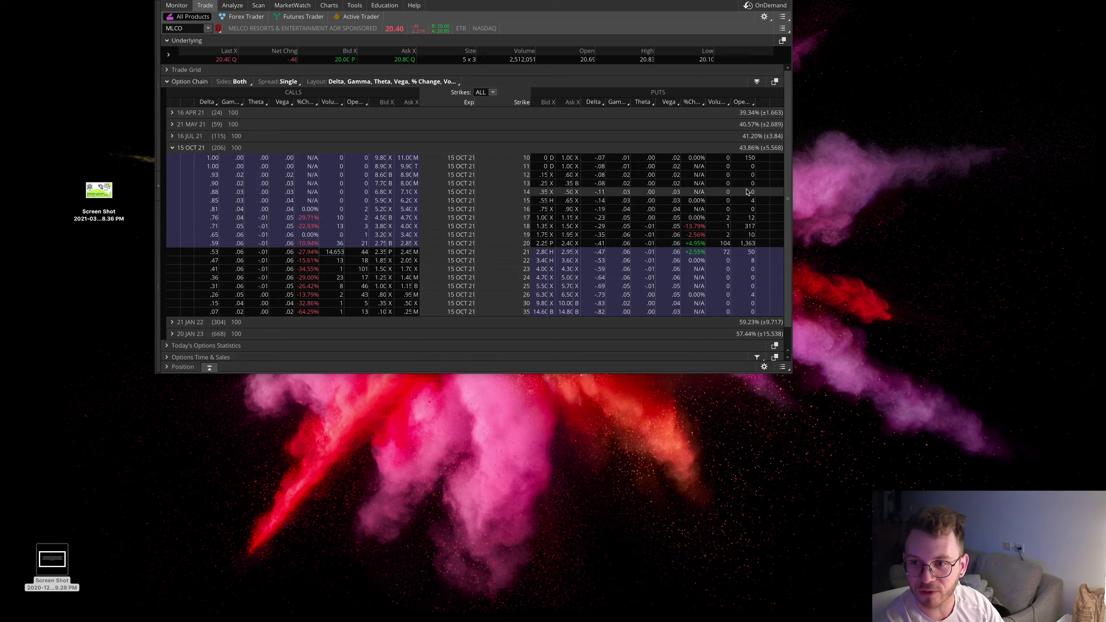
{"action": "left_click", "coordinate": [196, 136]}
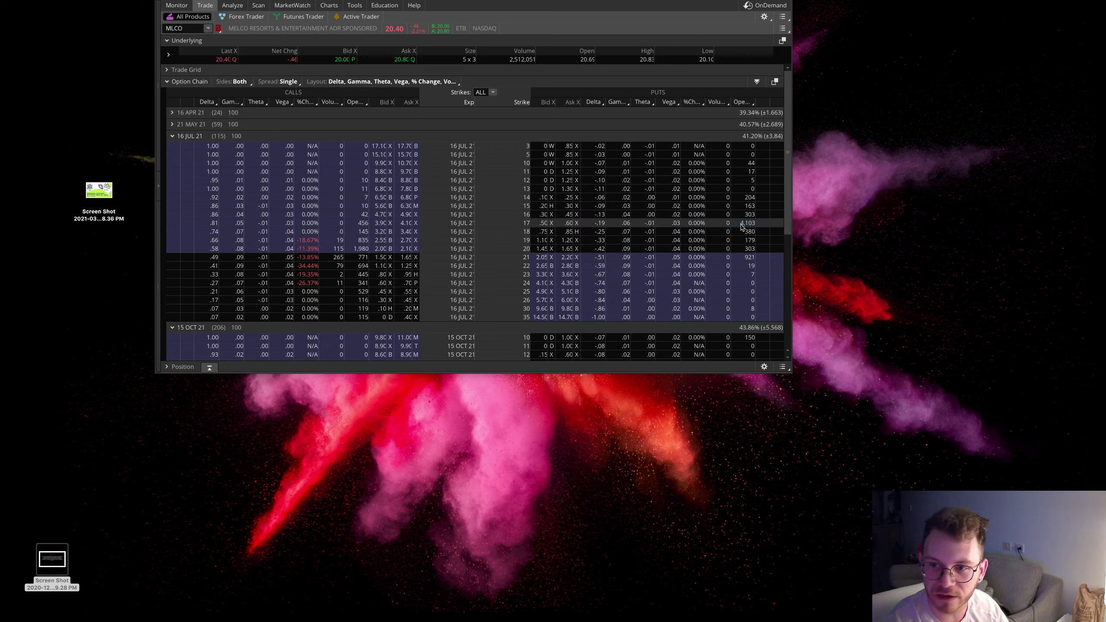
{"action": "left_click", "coordinate": [197, 124]}
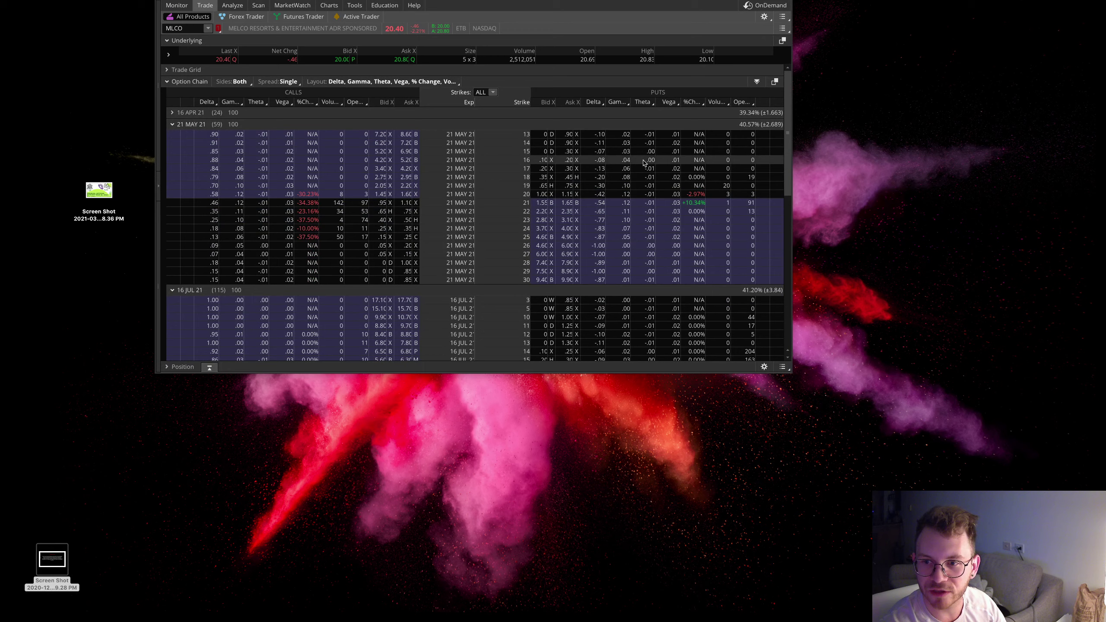
{"action": "left_click", "coordinate": [201, 125]}
{"action": "left_click", "coordinate": [194, 136]}
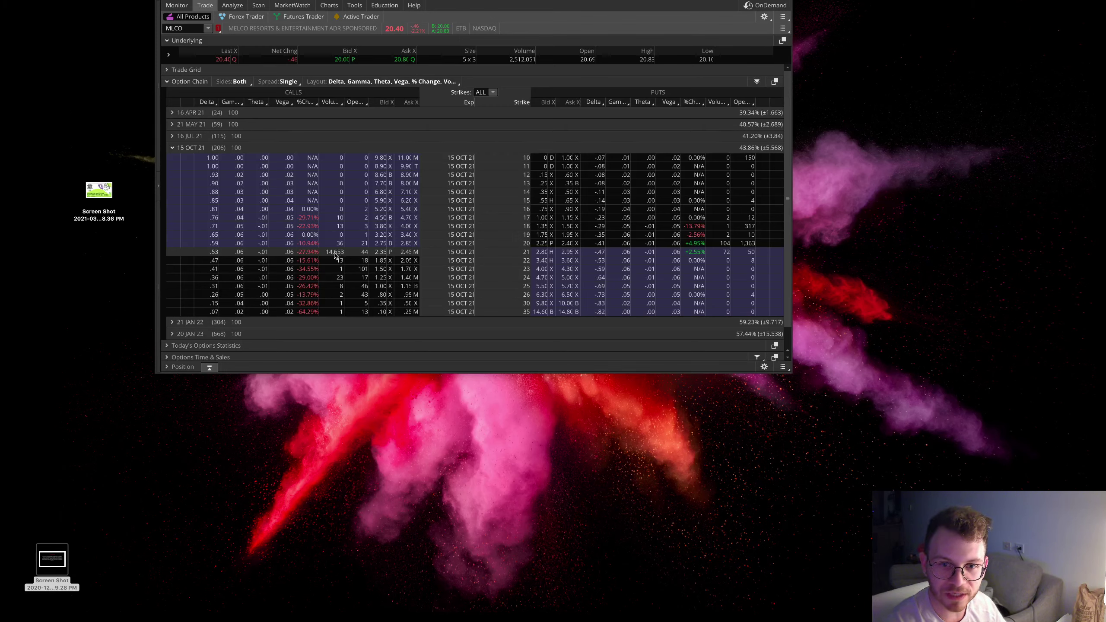
- Collapse the 15 OCT 21 strikes and select the two 3,000-contract and the 686- and 200-contract trades
{"action": "left_click", "coordinate": [187, 147]}
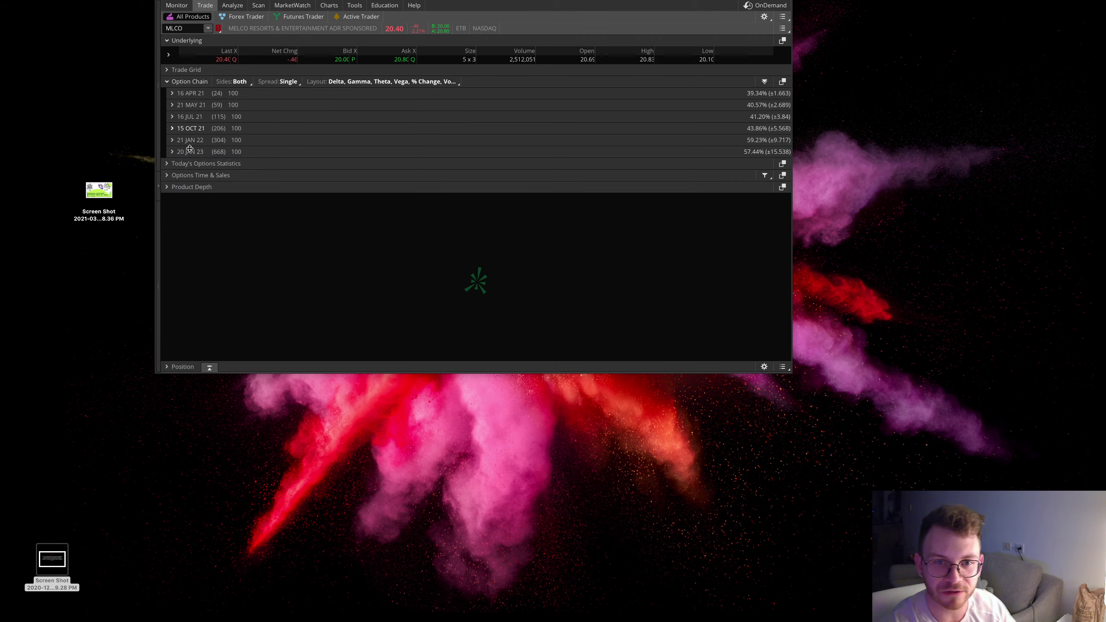
{"action": "left_click", "coordinate": [217, 174]}
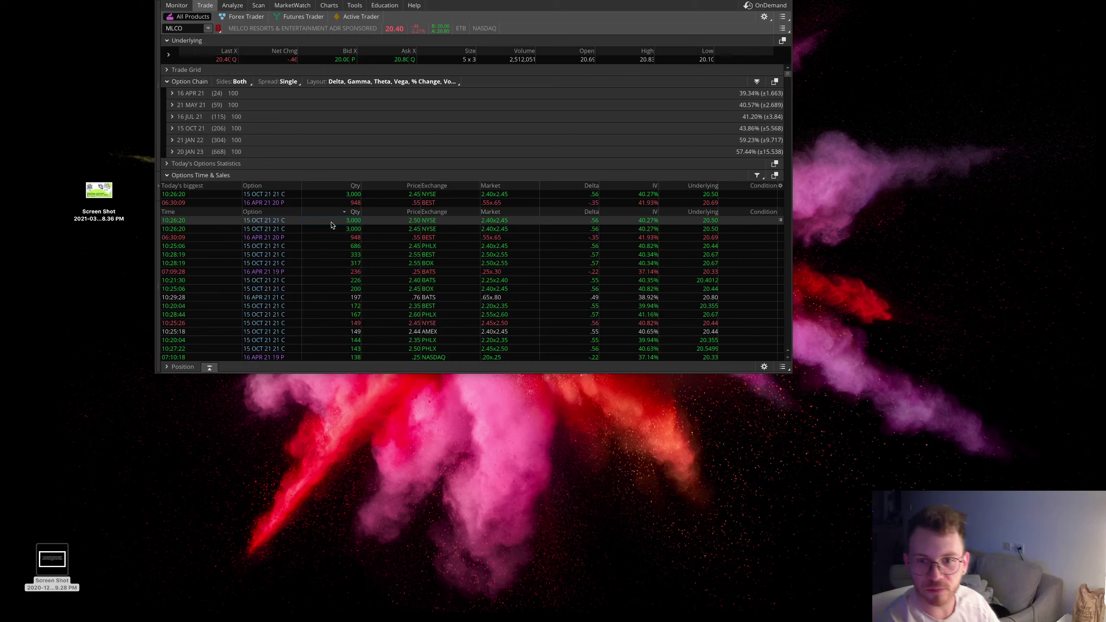
{"action": "left_click", "coordinate": [221, 231]}
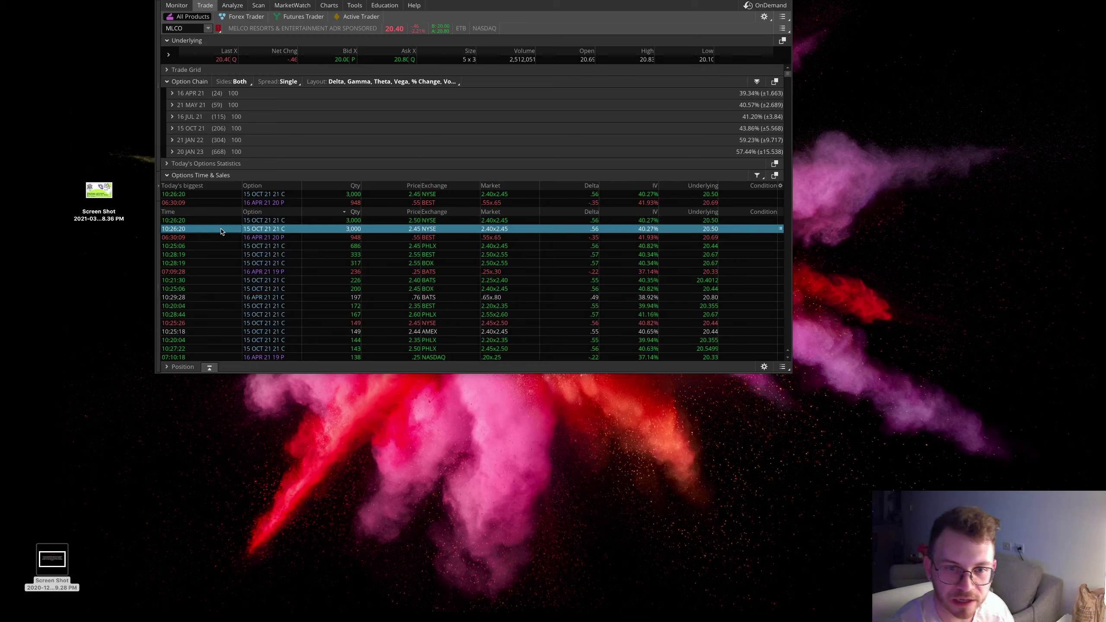
{"action": "left_click", "coordinate": [332, 221], "text": "shift"}
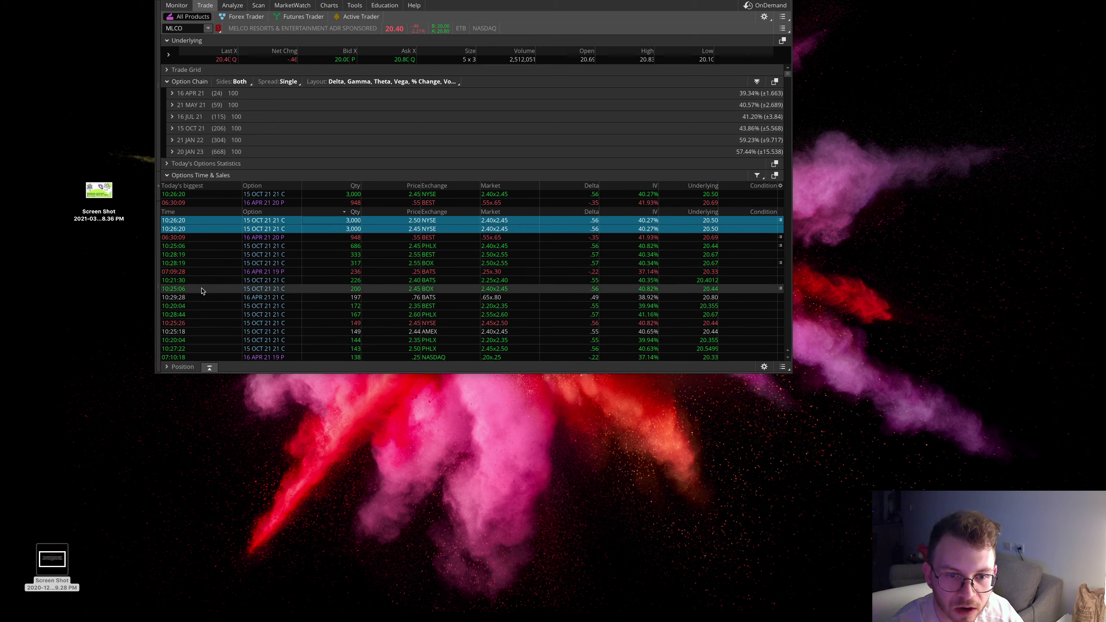
{"action": "left_click", "coordinate": [205, 247]}
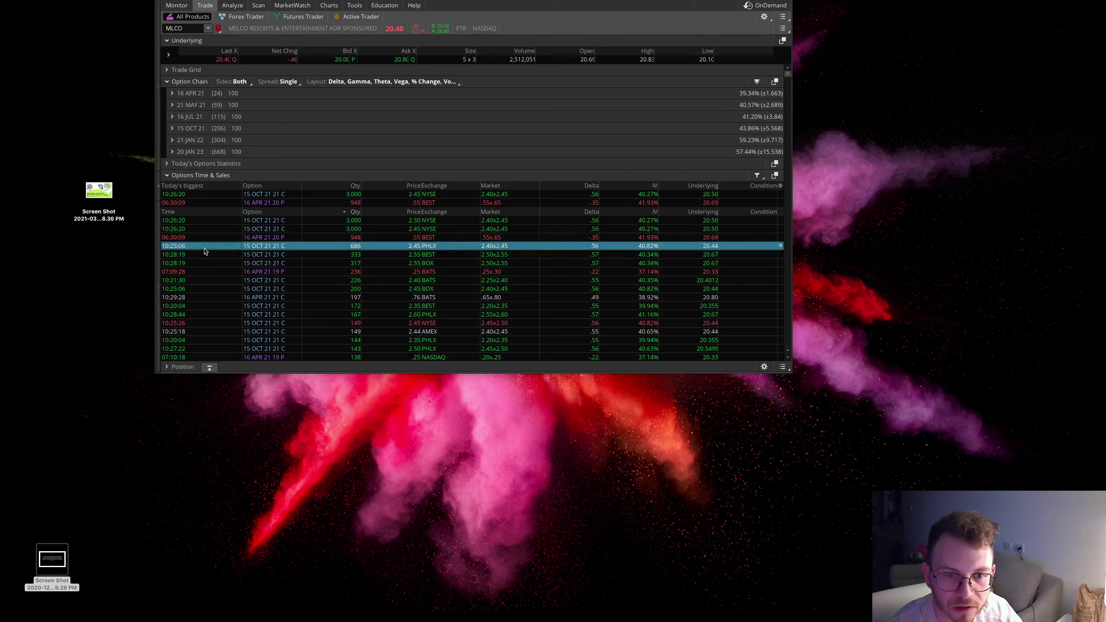
{"action": "left_click", "coordinate": [205, 288], "text": "super"}
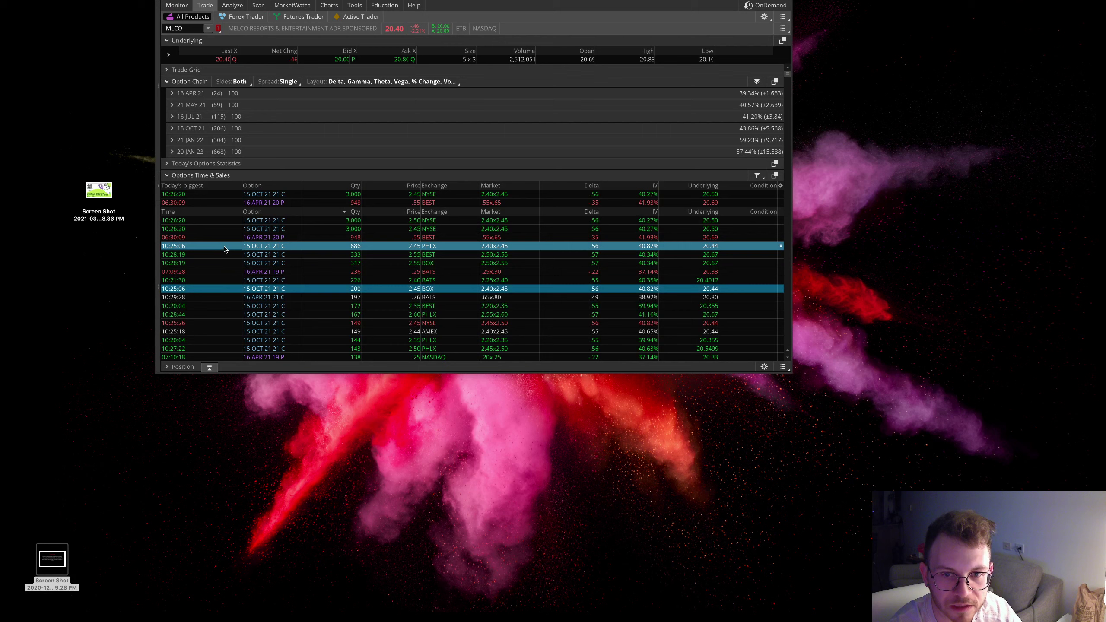
- Filter time & sales to the 15 OCT 21 100 series with strikes 19 to 21
{"action": "left_click", "coordinate": [758, 175]}
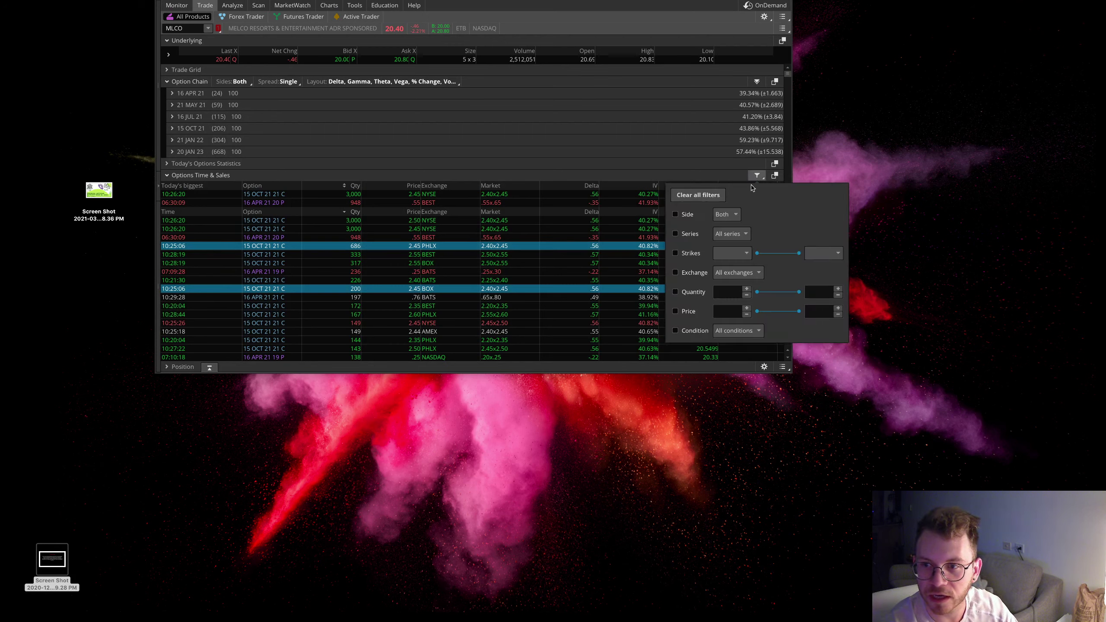
{"action": "left_click", "coordinate": [730, 233]}
{"action": "left_click", "coordinate": [735, 289]}
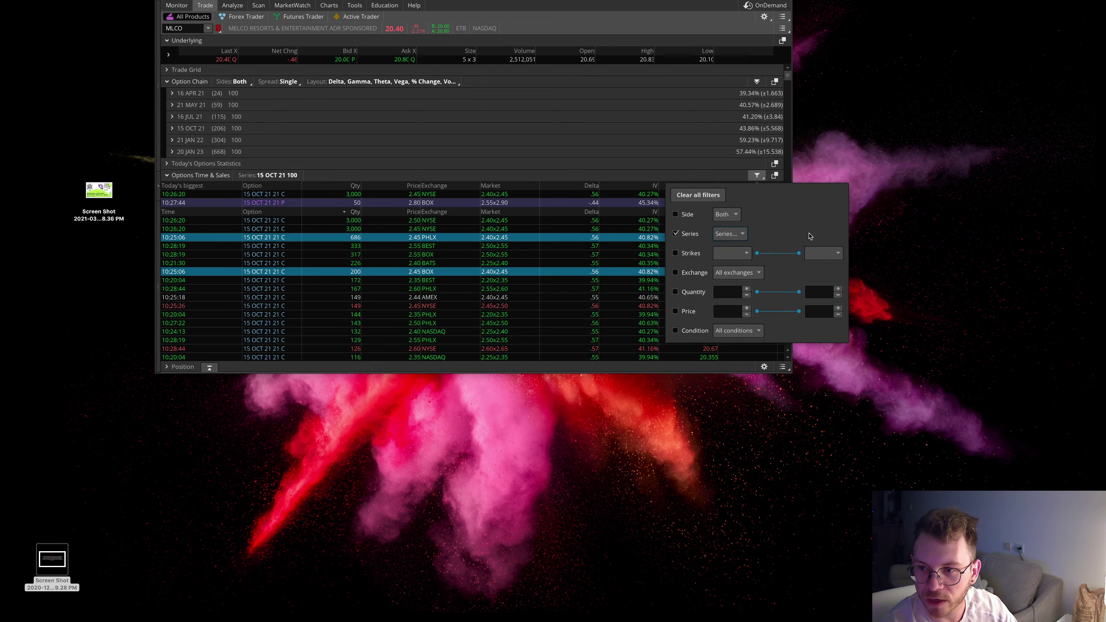
{"action": "left_click", "coordinate": [741, 253]}
{"action": "scroll", "coordinate": [730, 313], "scroll_direction": "down", "scroll_amount": 2}
{"action": "left_click", "coordinate": [730, 332]}
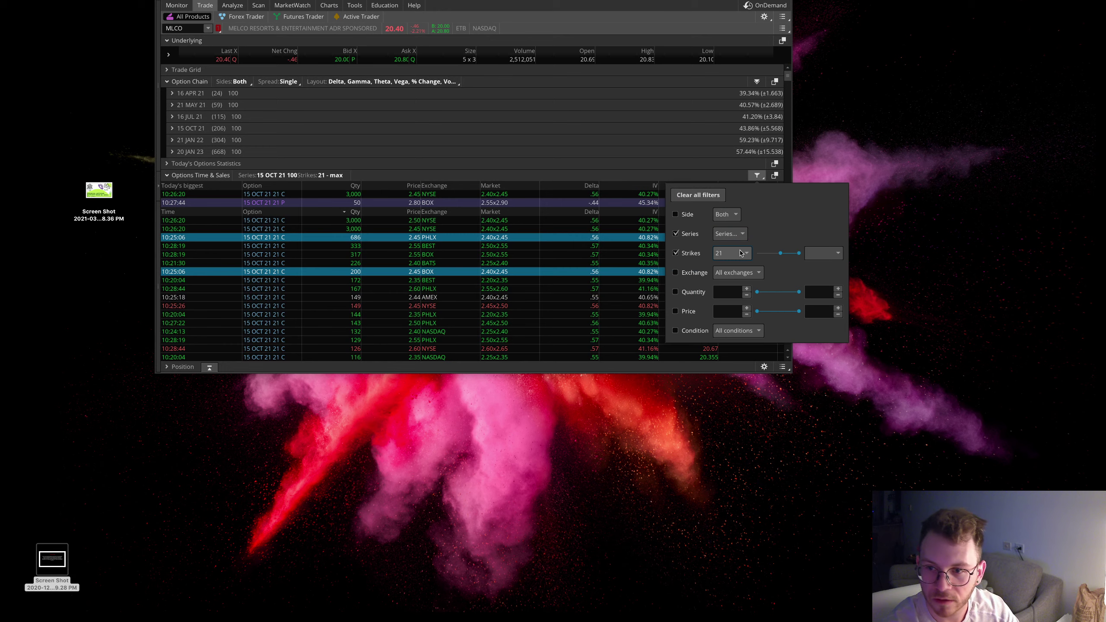
{"action": "left_click", "coordinate": [823, 253]}
{"action": "left_click", "coordinate": [816, 258]}
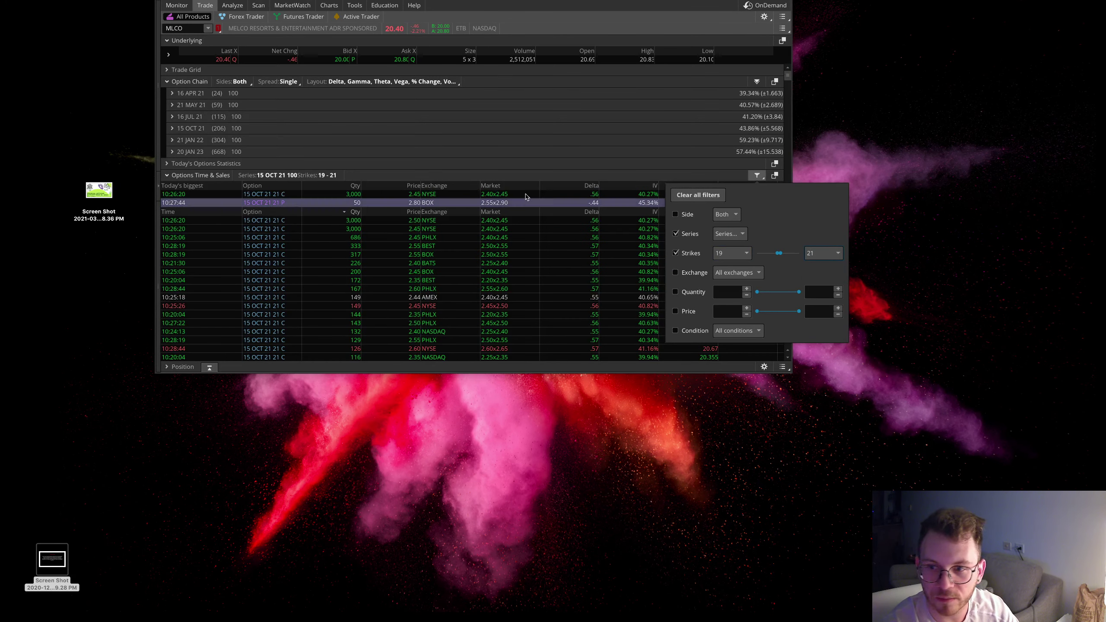
- Sort trades by time and mark the 10:25:06 trades of 200, 5 and 18 contracts
{"action": "left_click", "coordinate": [184, 211]}
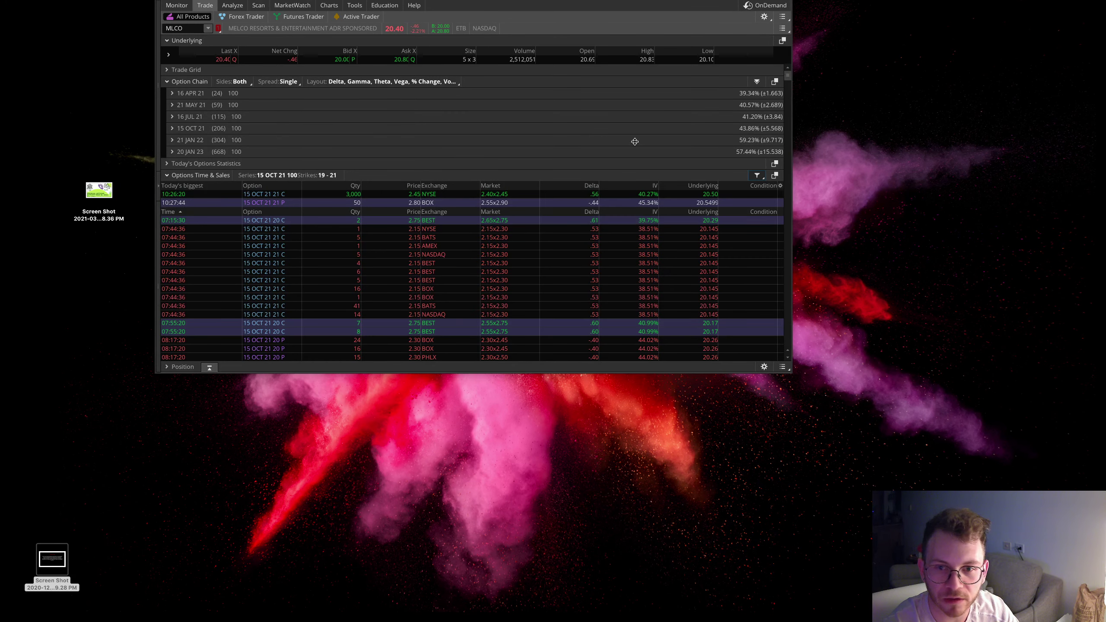
{"action": "scroll", "coordinate": [789, 76], "scroll_direction": "down", "scroll_amount": 1}
{"action": "scroll", "coordinate": [792, 96], "scroll_direction": "down", "scroll_amount": 10}
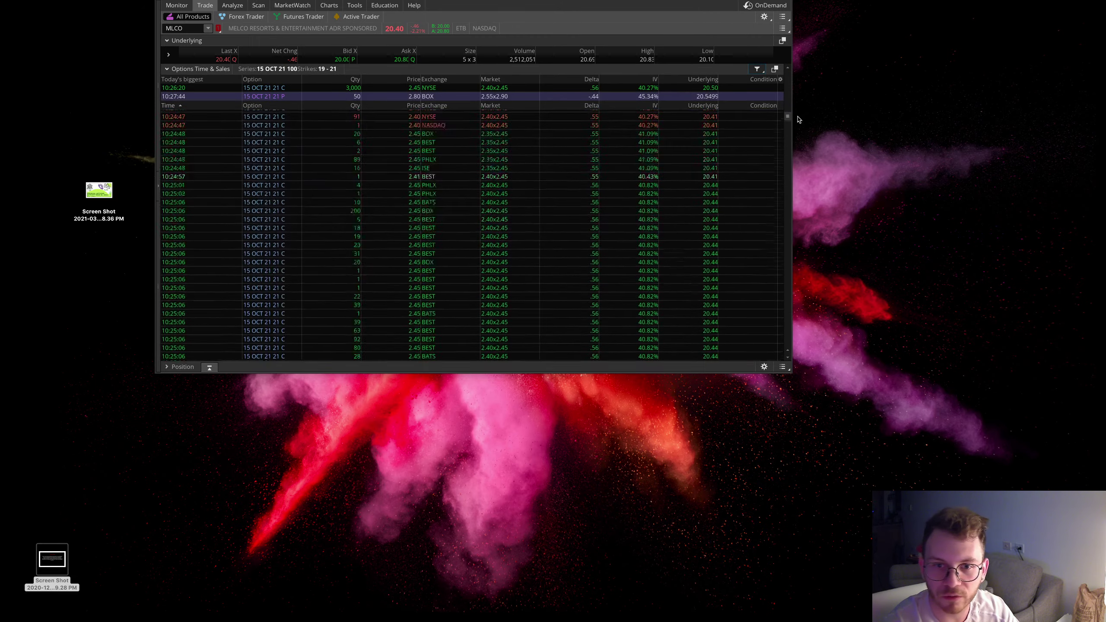
{"action": "scroll", "coordinate": [315, 223], "scroll_direction": "up", "scroll_amount": 5}
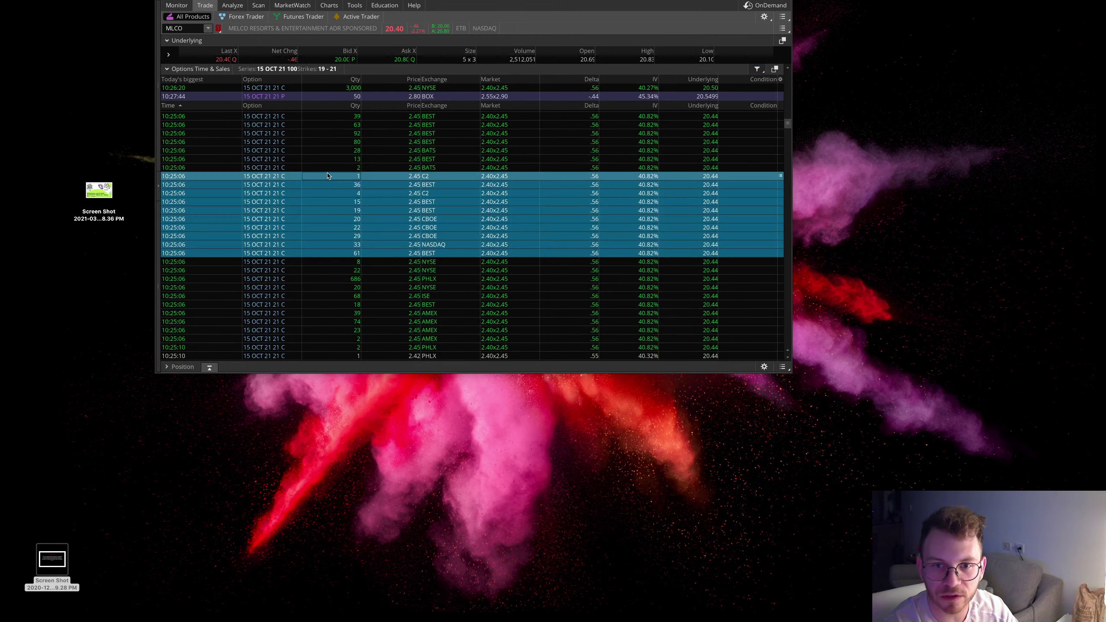
{"action": "scroll", "coordinate": [332, 176], "scroll_direction": "up", "scroll_amount": 3}
{"action": "left_click_drag", "start_coordinate": [333, 173], "coordinate": [334, 187]}
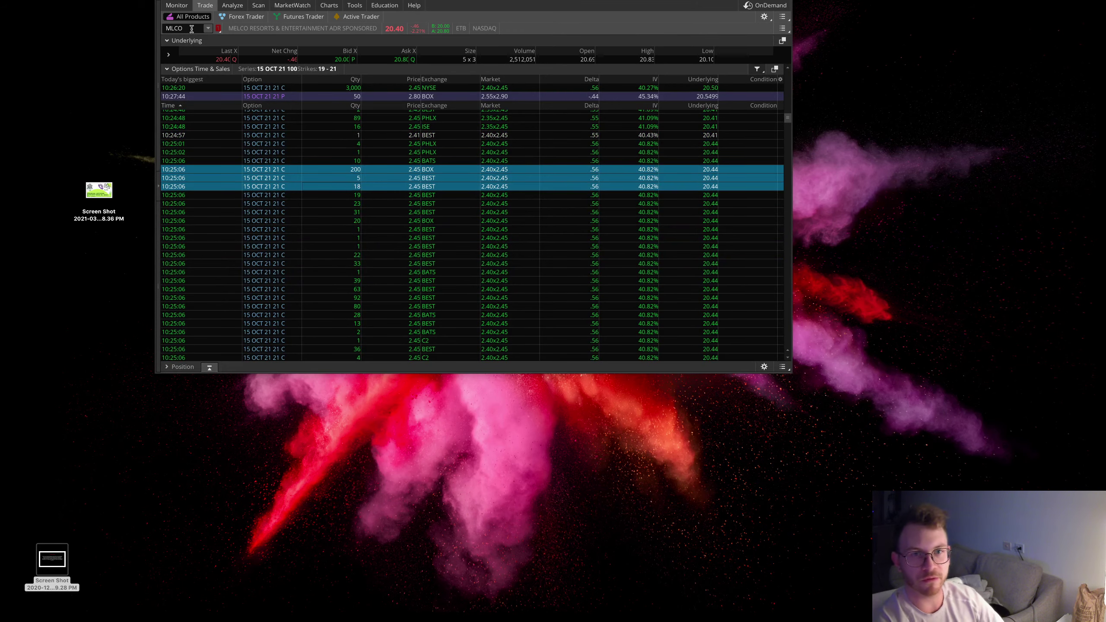
{"action": "left_click", "coordinate": [329, 6]}
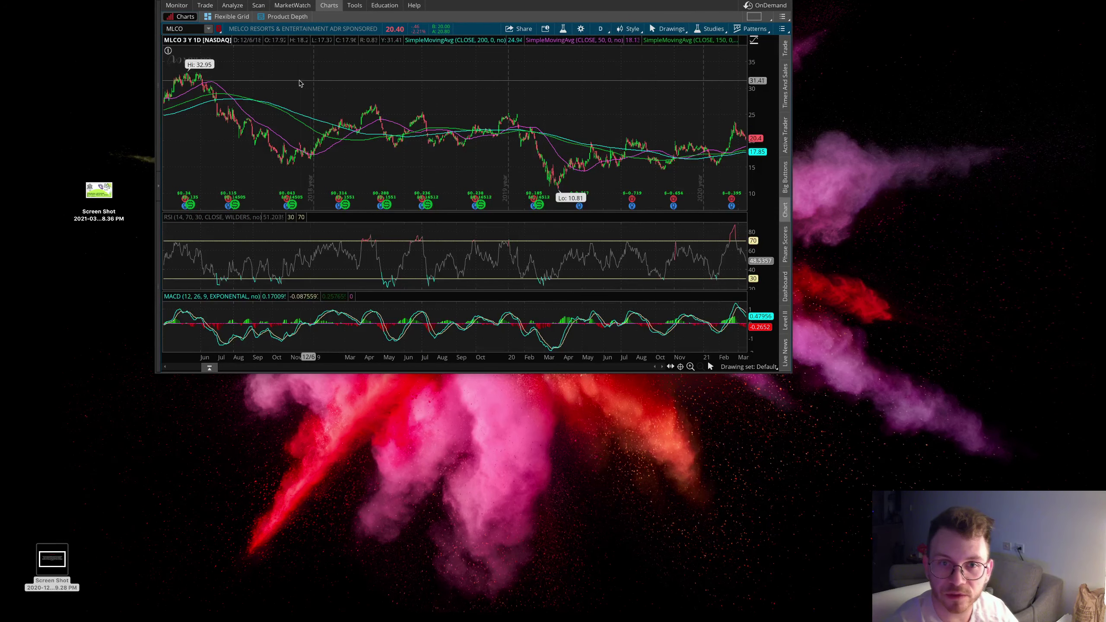
- Switch the MLCO chart to the Max : W weekly timeframe
{"action": "left_click", "coordinate": [600, 29]}
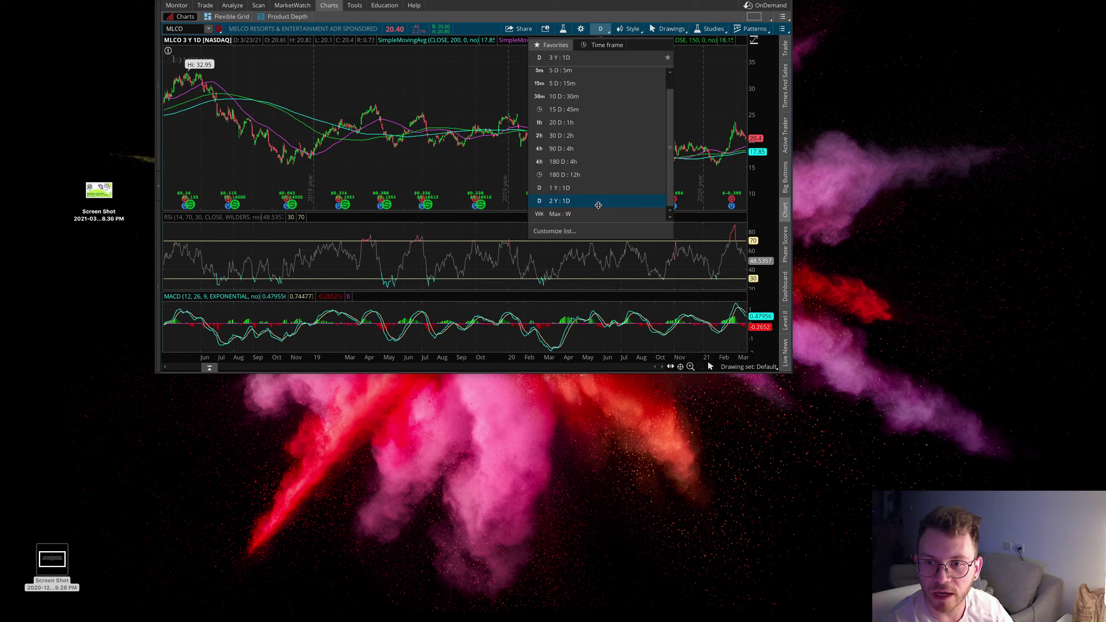
{"action": "left_click", "coordinate": [590, 215]}
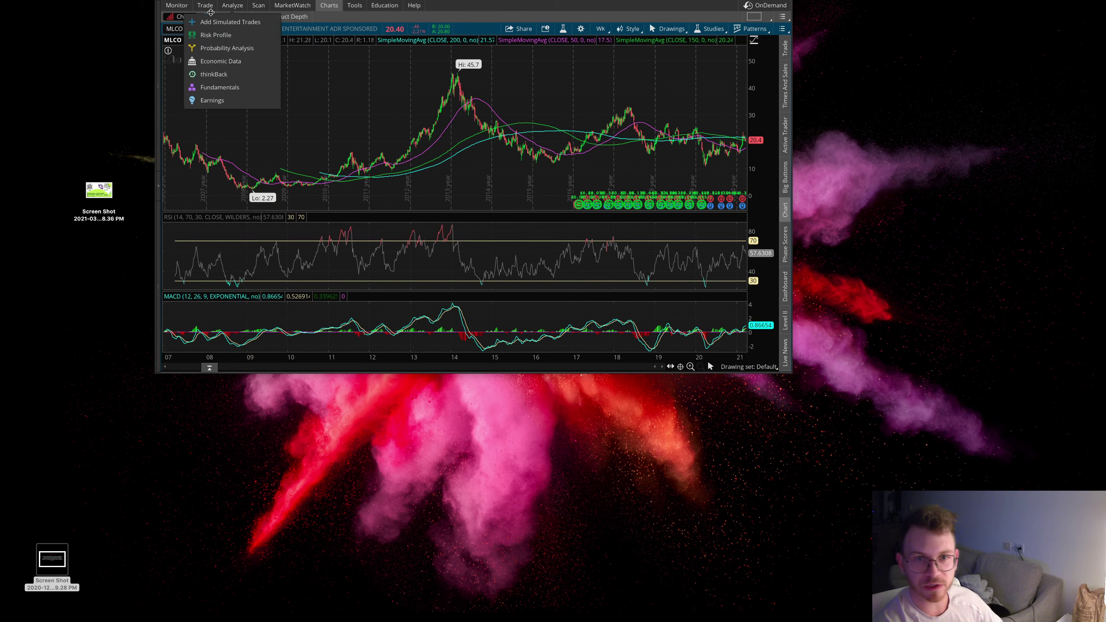
- Return to the Trade tab and load the UNP ticker
{"action": "left_click", "coordinate": [205, 5]}
{"action": "left_click", "coordinate": [188, 27]}
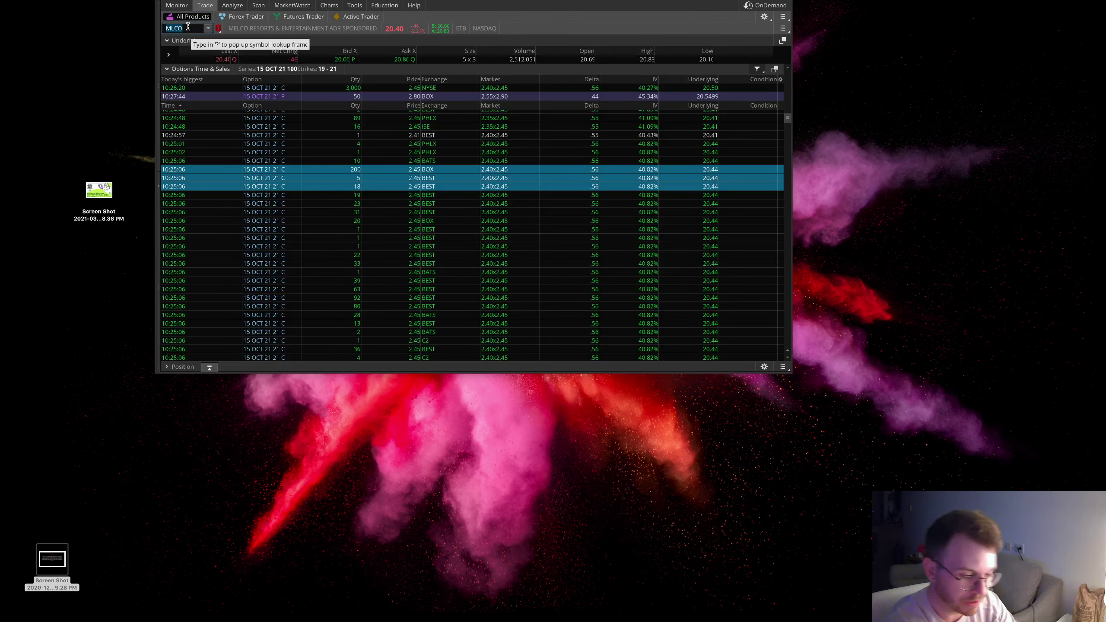
{"action": "type", "text": "UNP"}
{"action": "key", "text": "Return"}
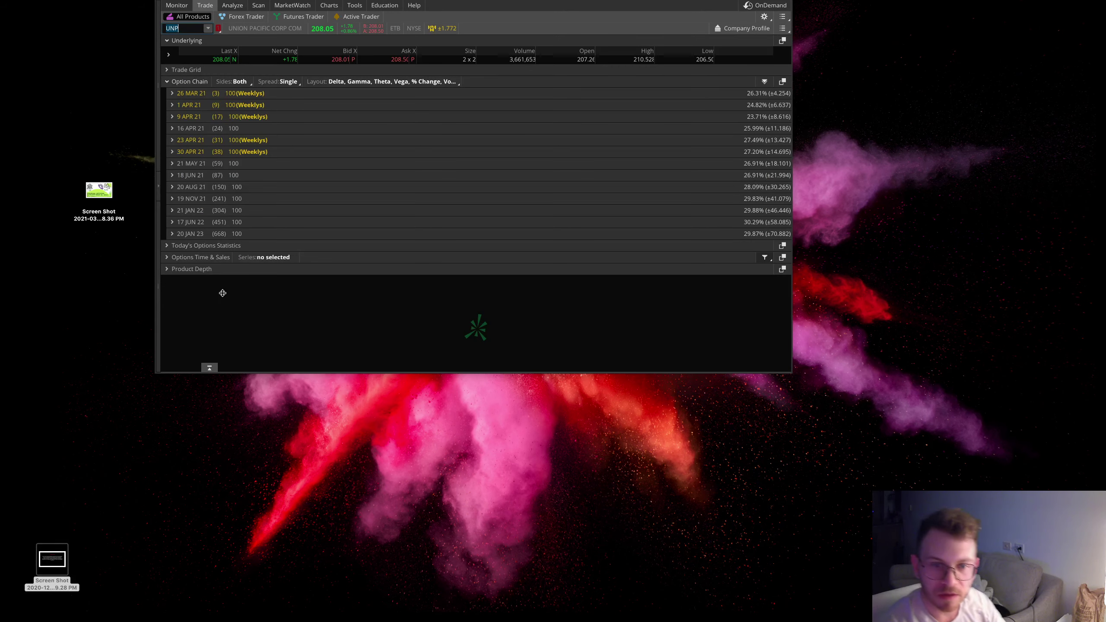
- Filter UNP's options time & sales, sort by quantity, and select the 6,745-contract 210 C and 220 C trades
{"action": "left_click", "coordinate": [222, 257]}
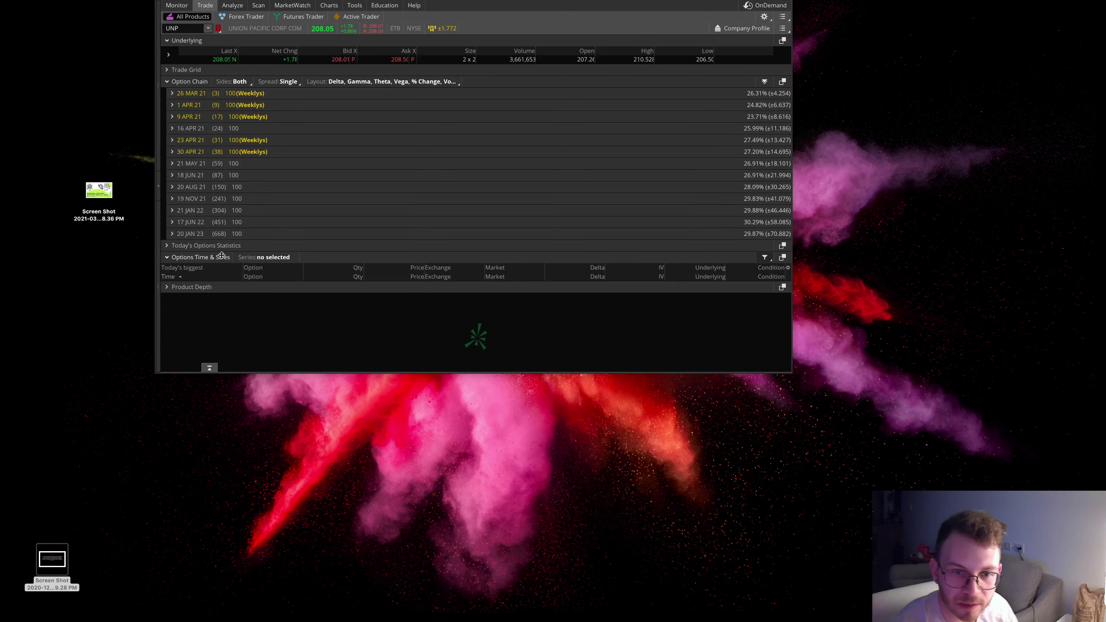
{"action": "left_click", "coordinate": [763, 258]}
{"action": "left_click", "coordinate": [573, 227]}
{"action": "scroll", "coordinate": [435, 262], "scroll_direction": "down", "scroll_amount": 1}
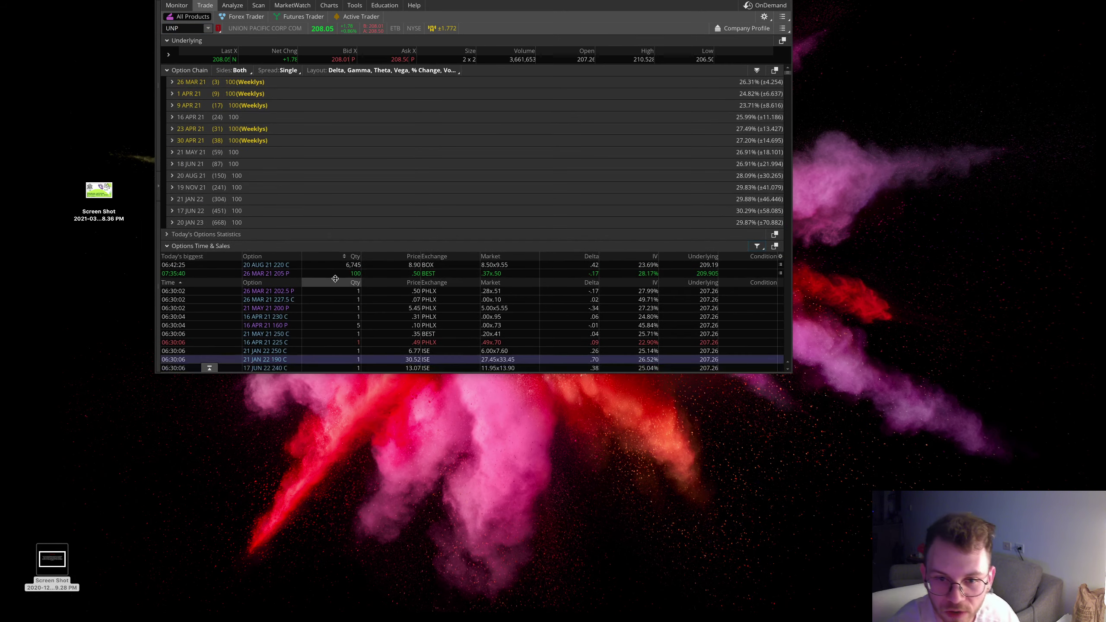
{"action": "left_click", "coordinate": [333, 282]}
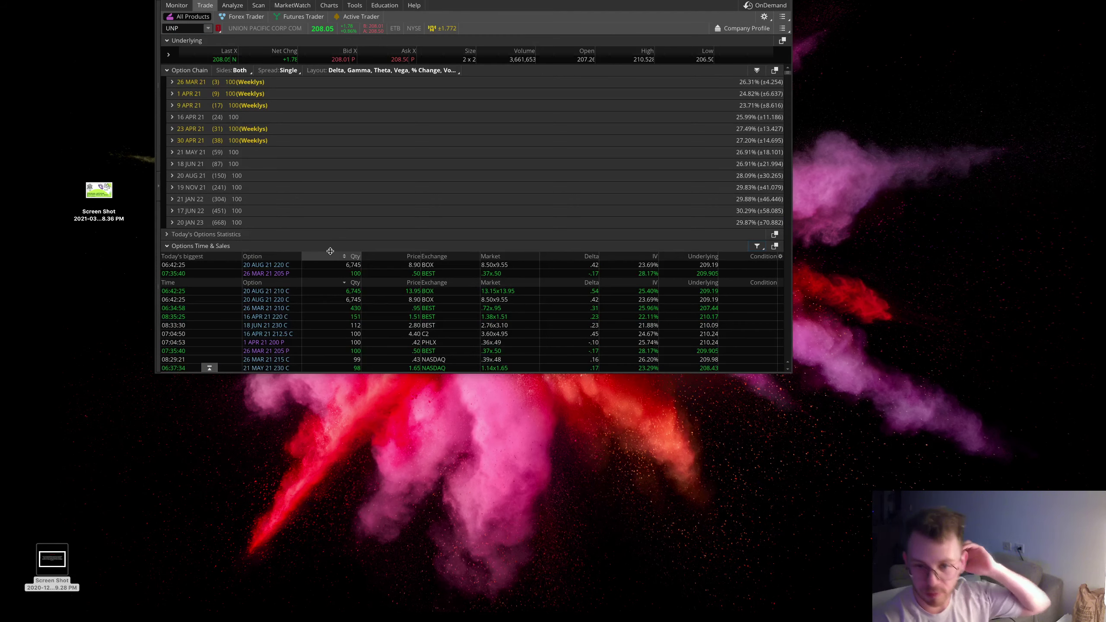
{"action": "left_click", "coordinate": [338, 293]}
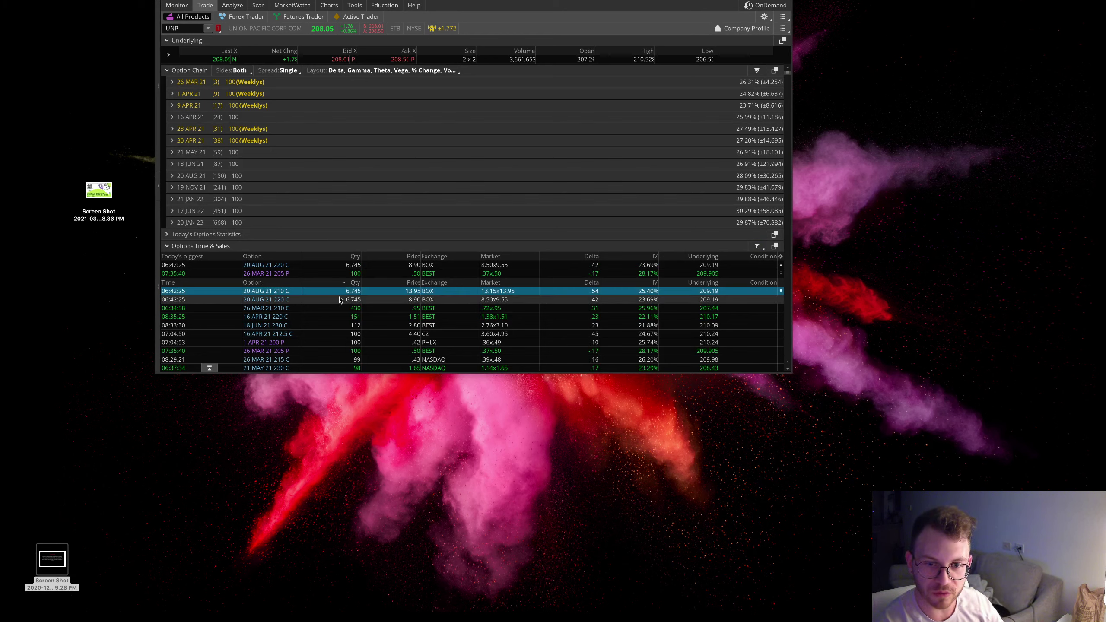
{"action": "left_click", "coordinate": [339, 300]}
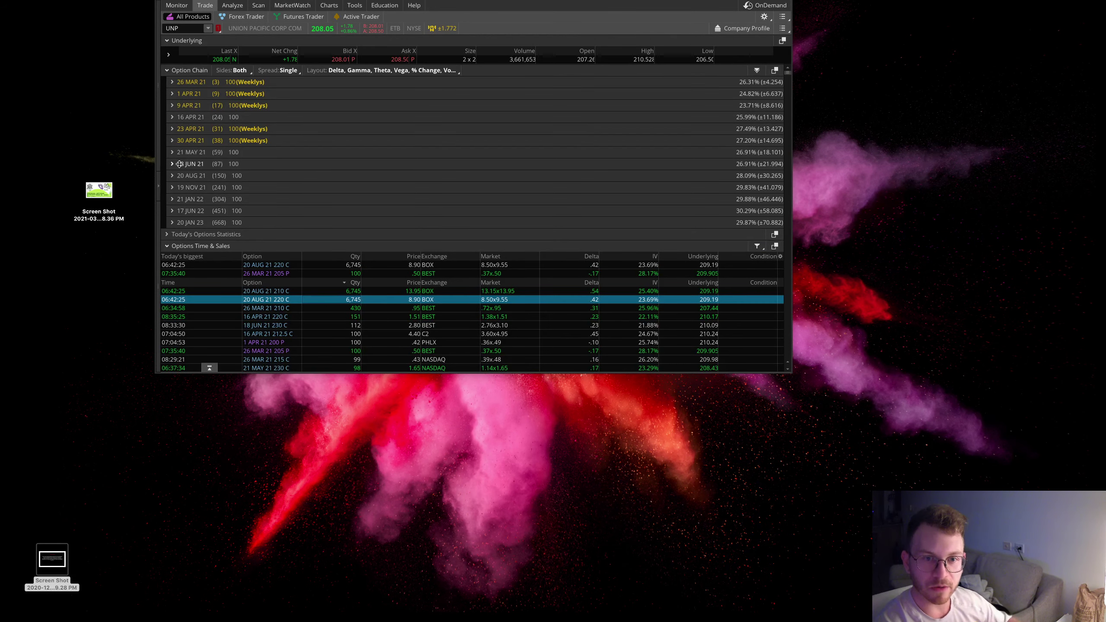
- Expand UNP's 20 AUG 21 strikes and mark the 210 call, showing 6,884 volume versus 492 open interest
{"action": "left_click", "coordinate": [196, 175]}
{"action": "scroll", "coordinate": [341, 230], "scroll_direction": "down", "scroll_amount": 3}
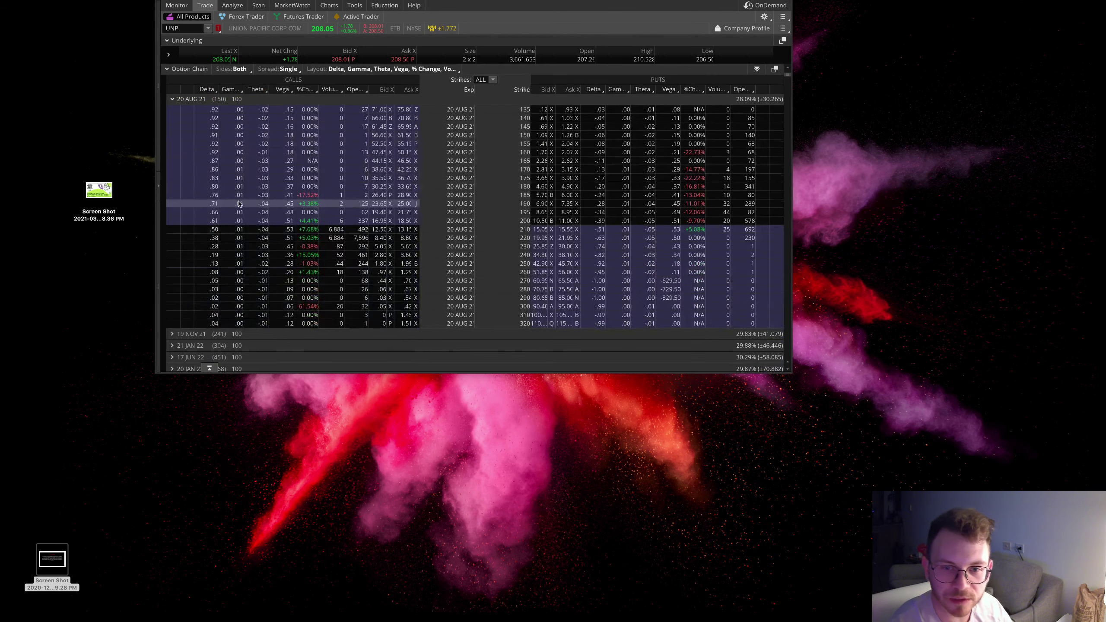
{"action": "left_click", "coordinate": [341, 230]}
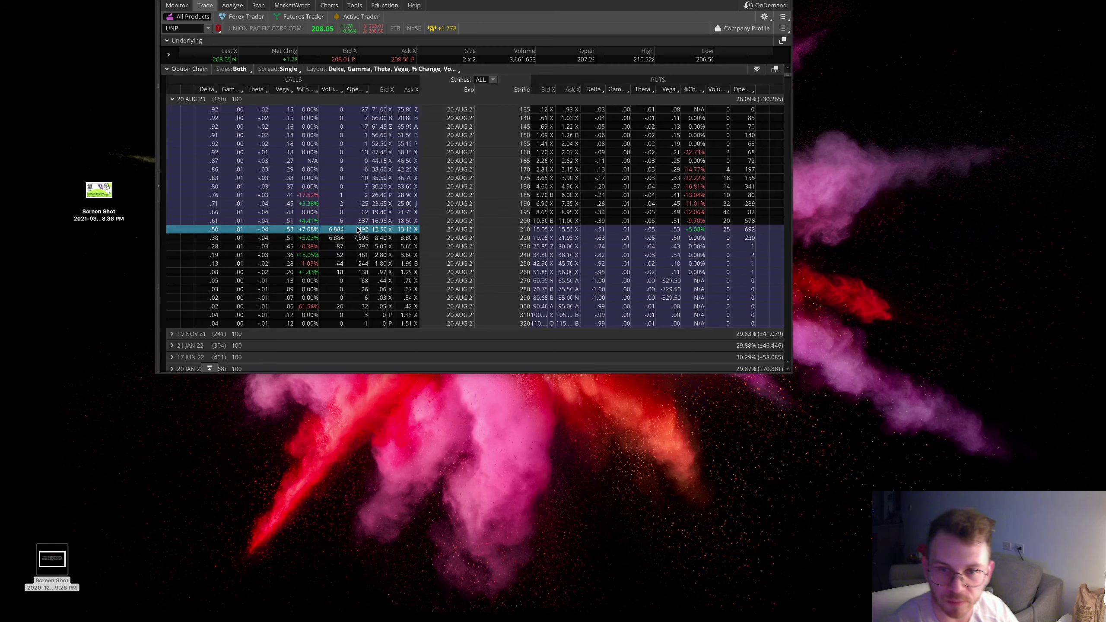
{"action": "left_click", "coordinate": [358, 230]}
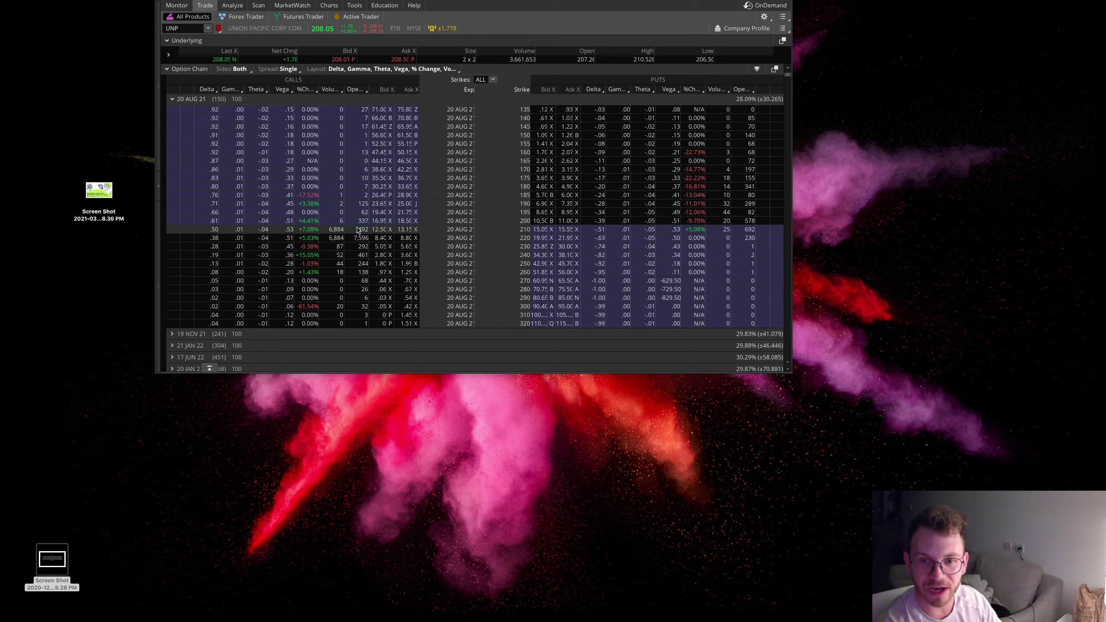
{"action": "left_click", "coordinate": [357, 229]}
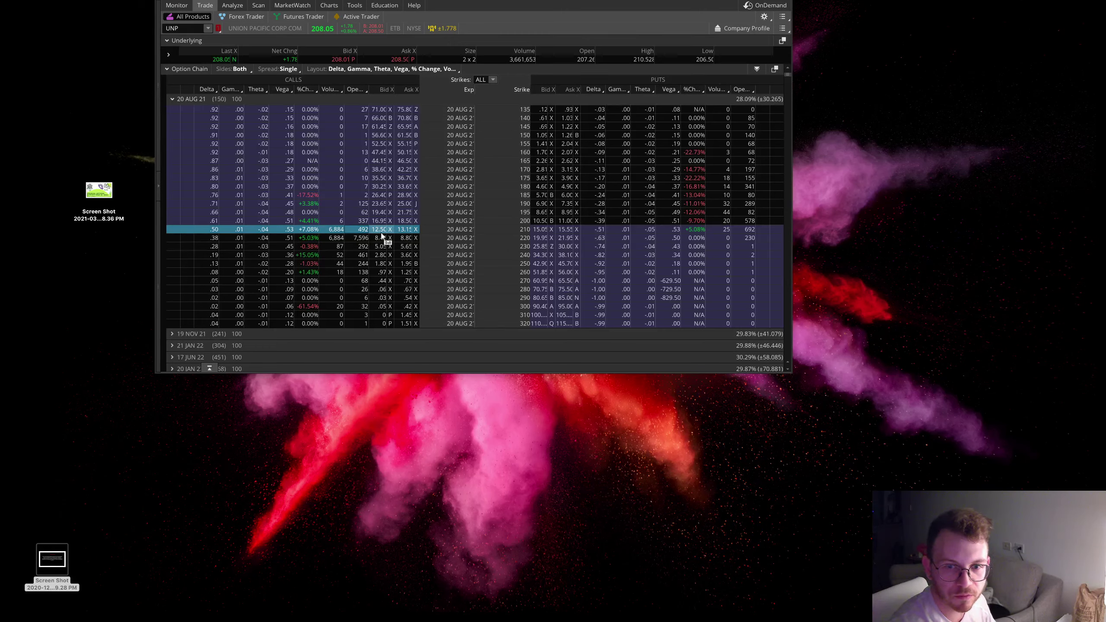
{"action": "left_click", "coordinate": [172, 99]}
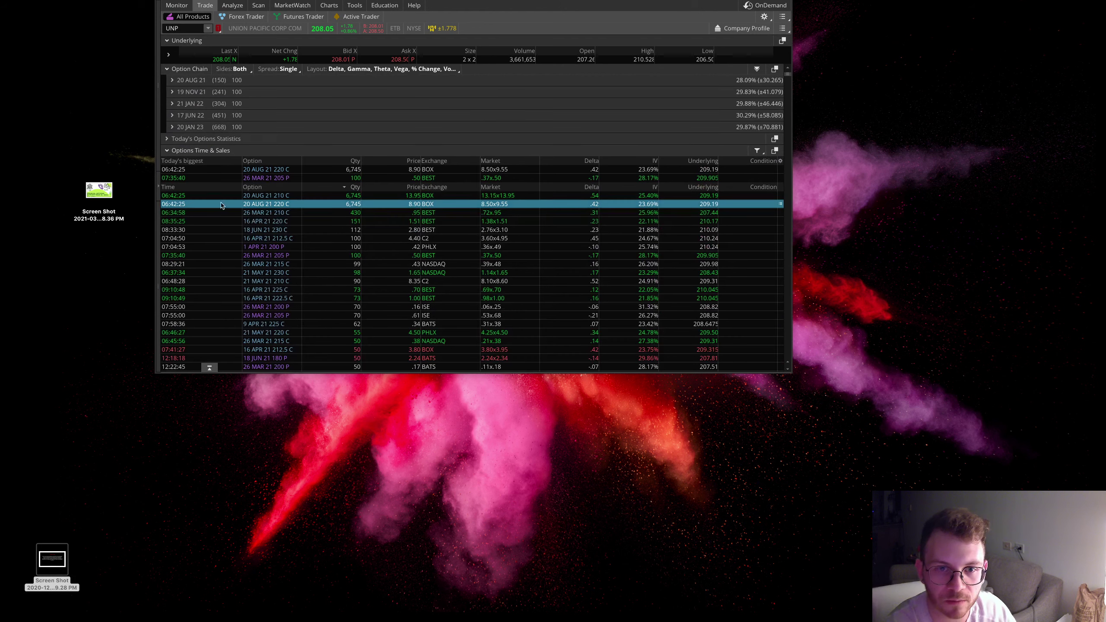
{"action": "left_click", "coordinate": [325, 198]}
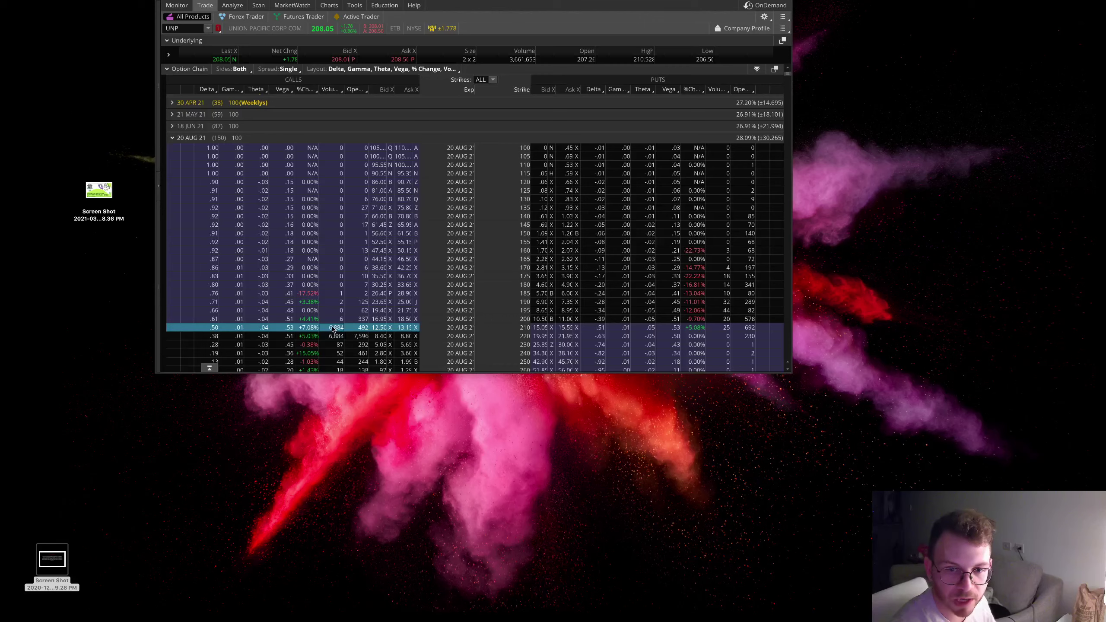
- Show UNP's chart on the 2 Y : 1D timeframe, zoomed to roughly September through March
{"action": "left_click", "coordinate": [191, 137]}
{"action": "left_click", "coordinate": [329, 5]}
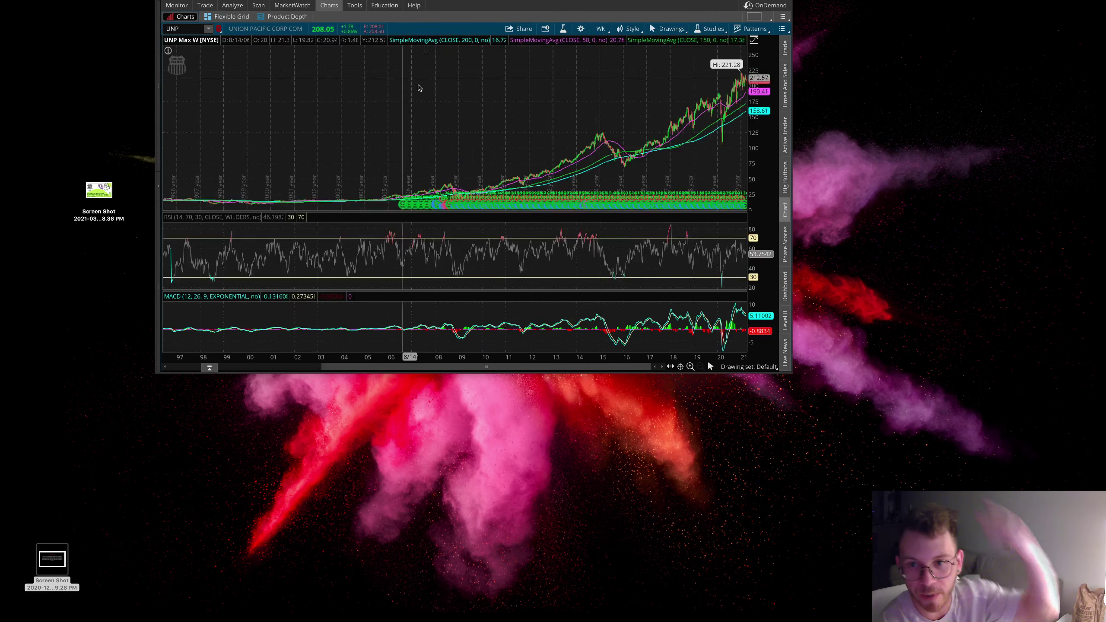
{"action": "left_click", "coordinate": [600, 29]}
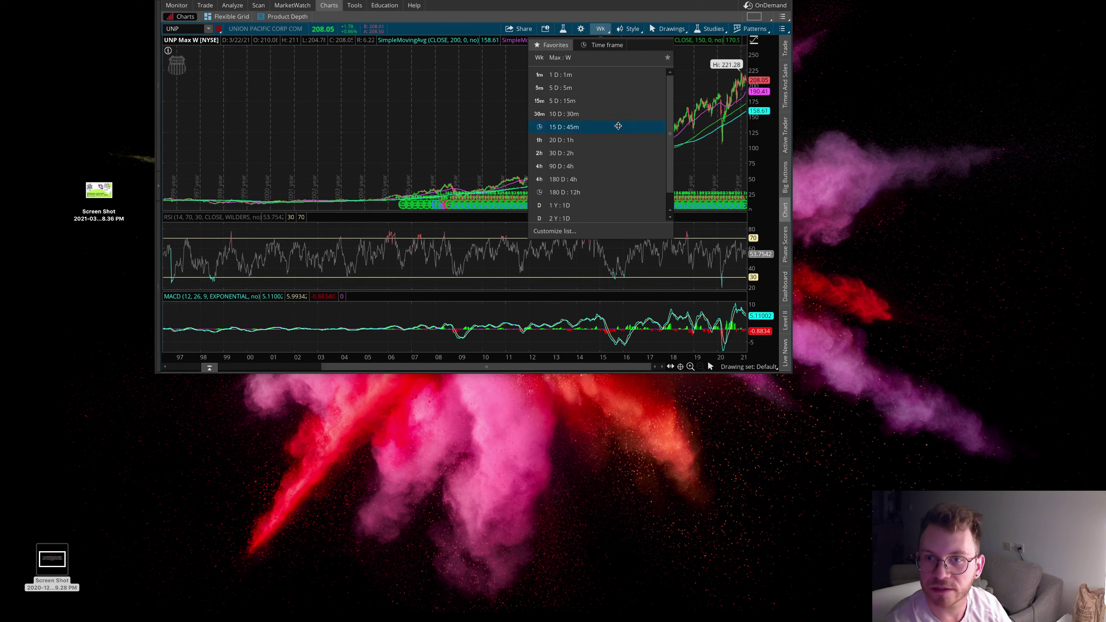
{"action": "scroll", "coordinate": [597, 207], "scroll_direction": "down", "scroll_amount": 3}
{"action": "left_click", "coordinate": [596, 209]}
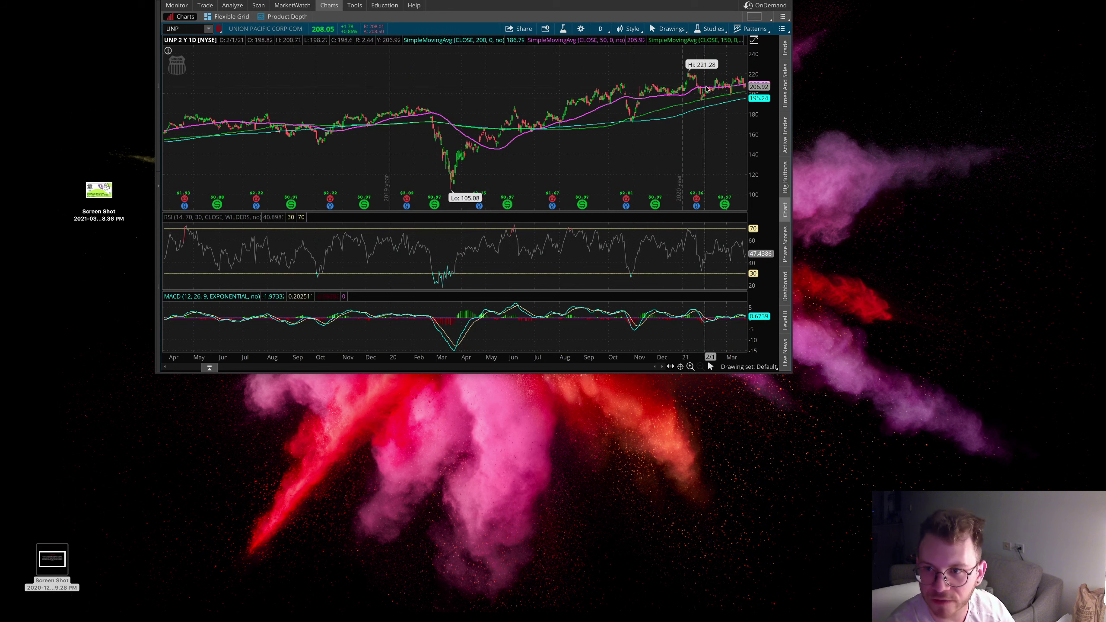
{"action": "scroll", "coordinate": [743, 90], "scroll_direction": "up", "scroll_amount": 5}
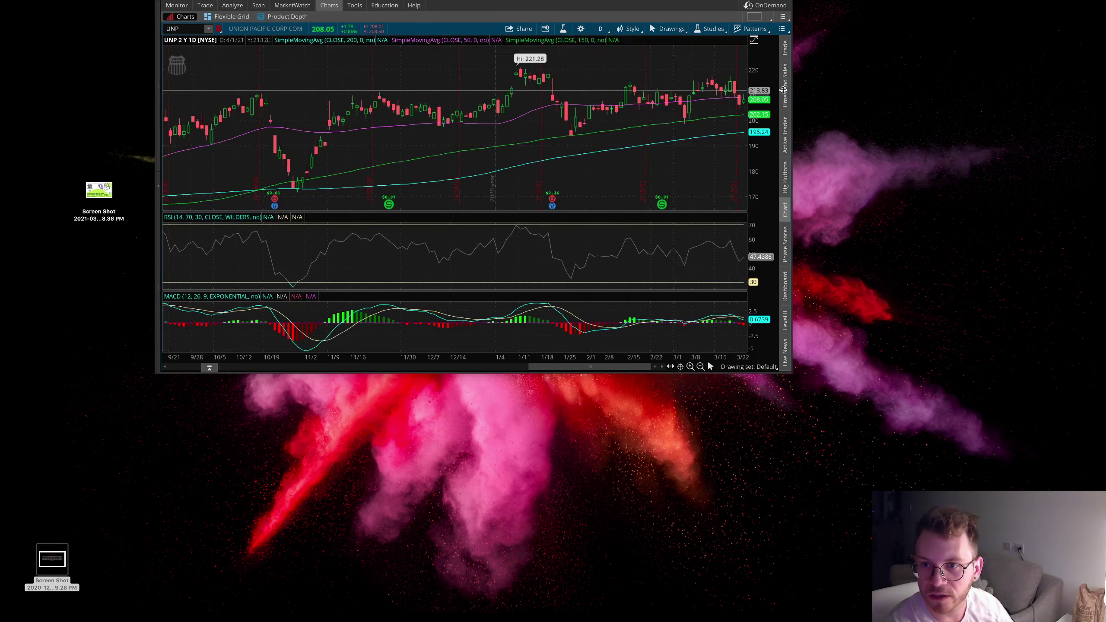